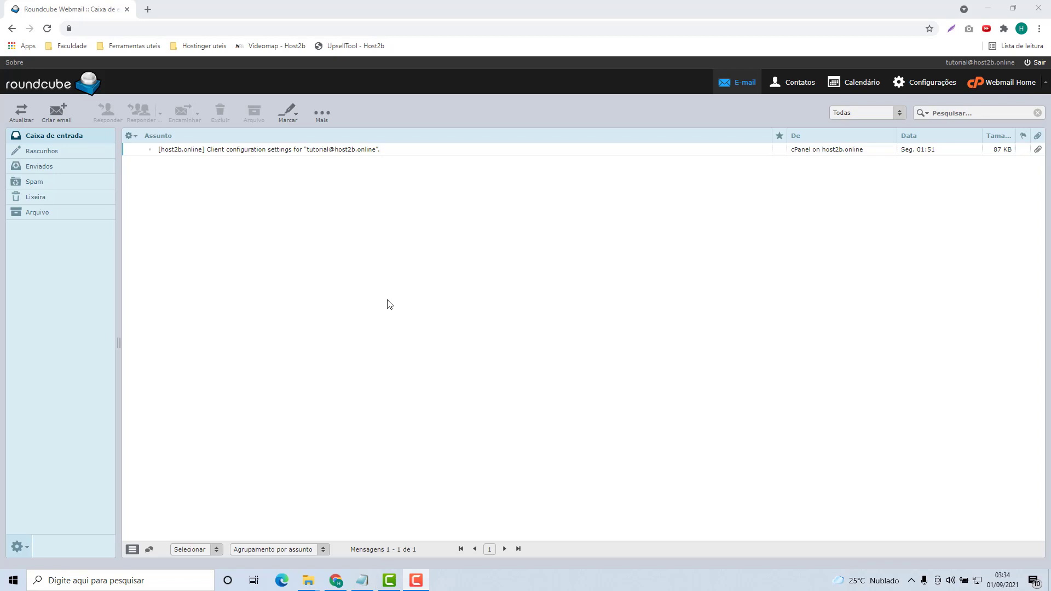
Open the mailbox's existing sender identity for editing in the webmail settings
left_click(914, 83)
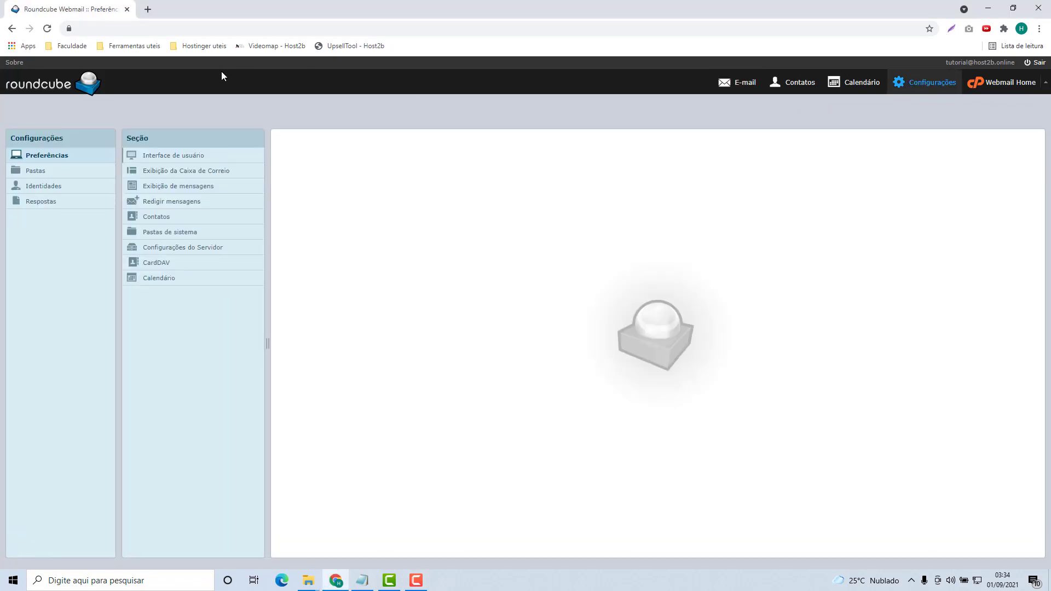
left_click(35, 186)
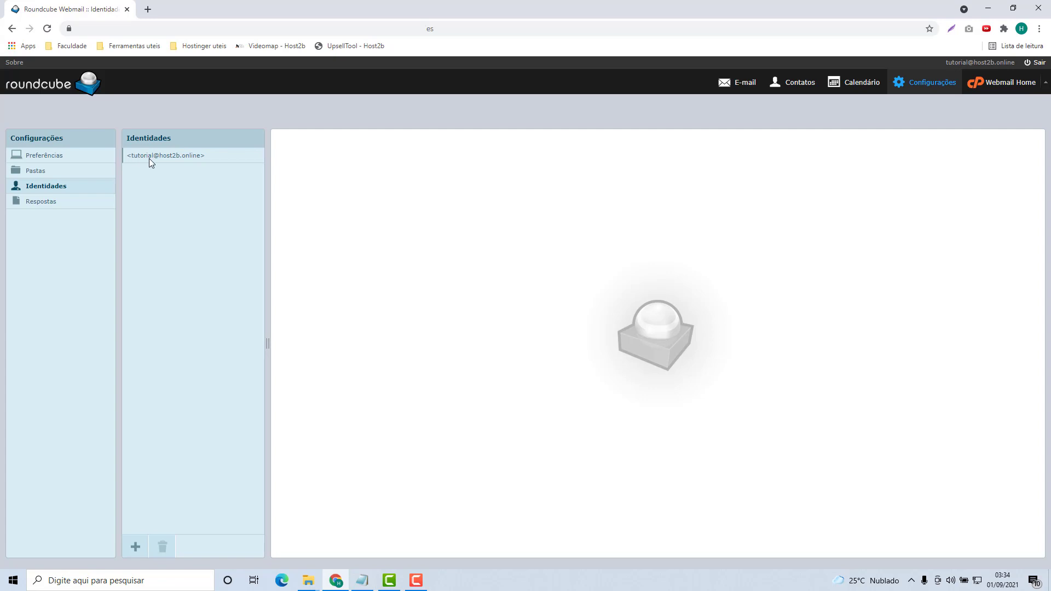
left_click(149, 159)
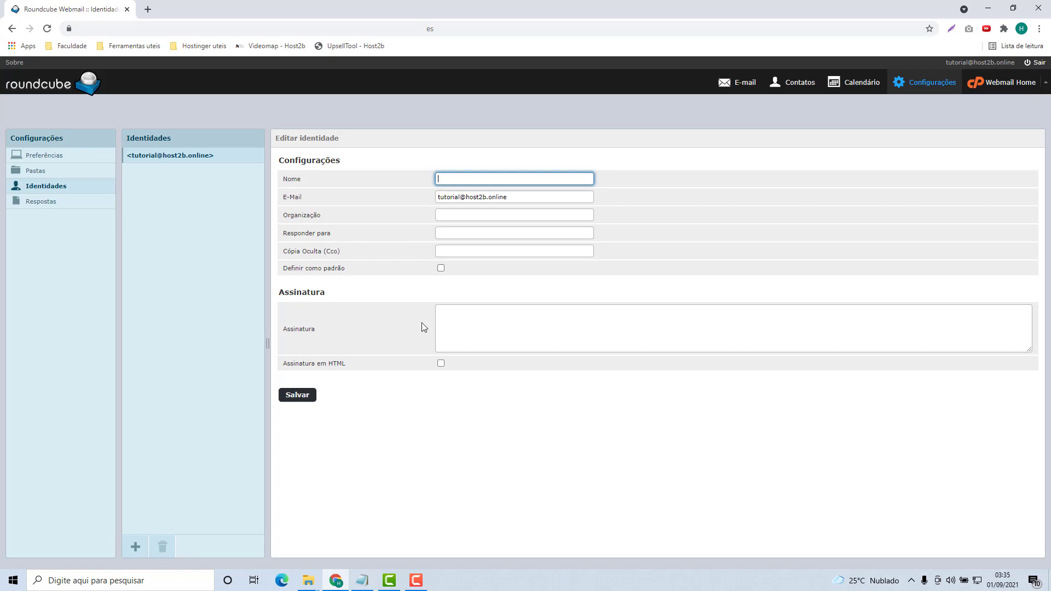
Enable the HTML signature for this identity and open the signature's source code for editing
left_click(420, 338)
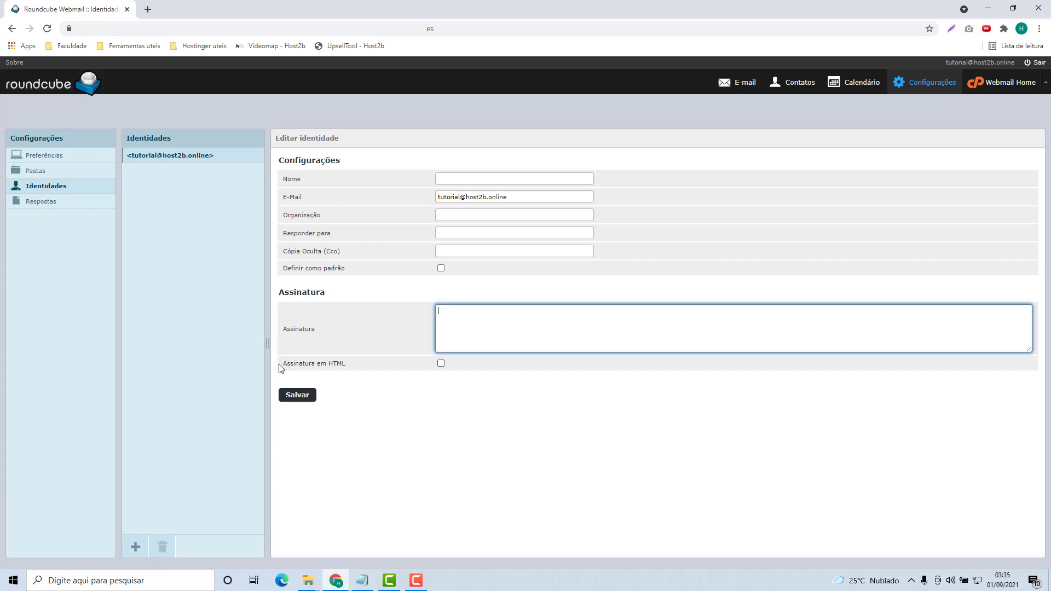
left_click(440, 363)
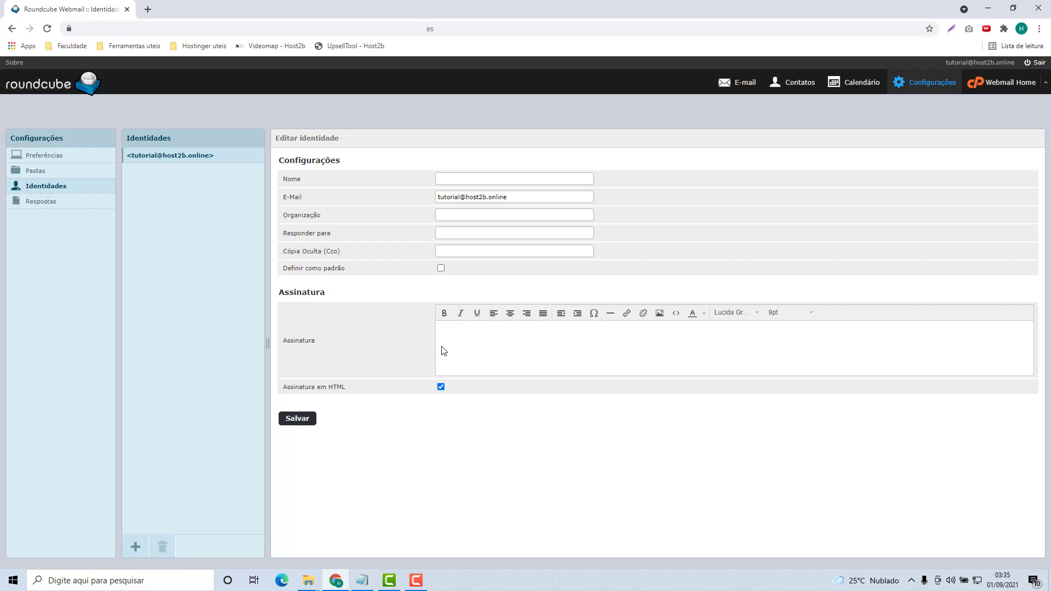
left_click(675, 313)
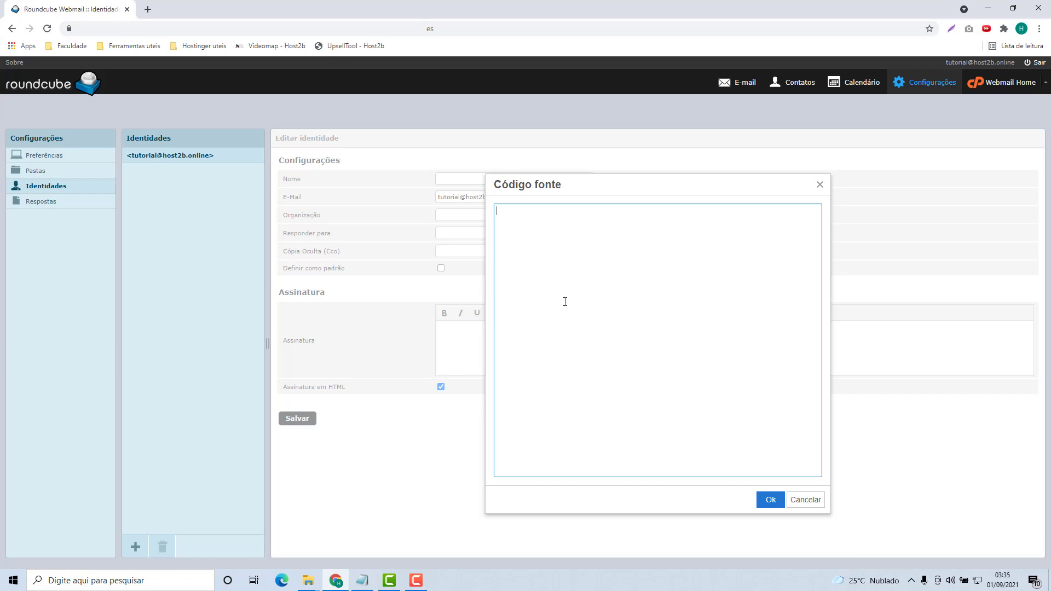
Switch to Notepad, copy the entire signature HTML code and return to the webmail
left_click(362, 580)
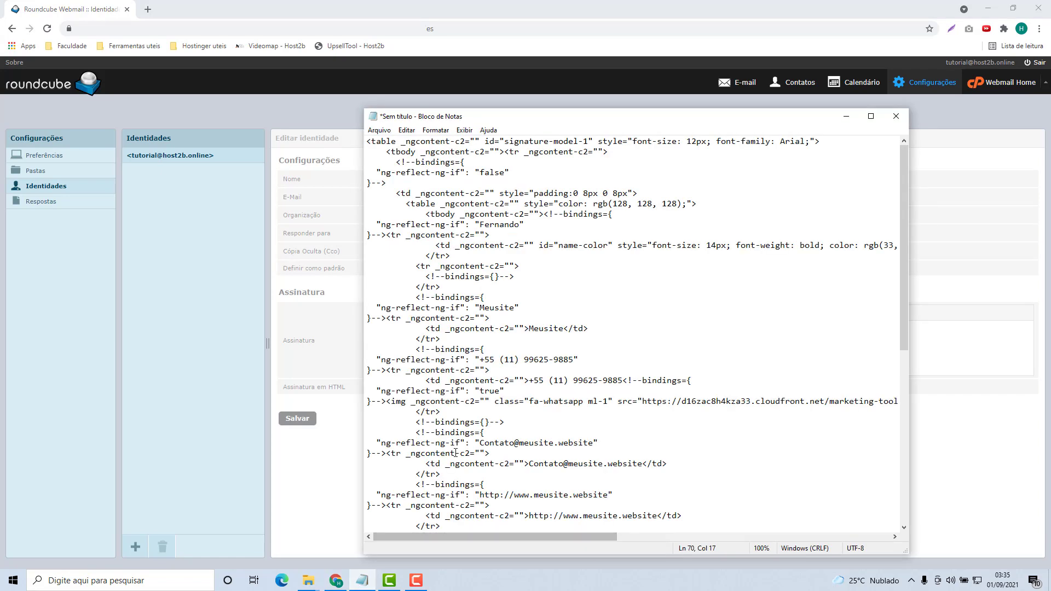
scroll(455, 453, "down", 11)
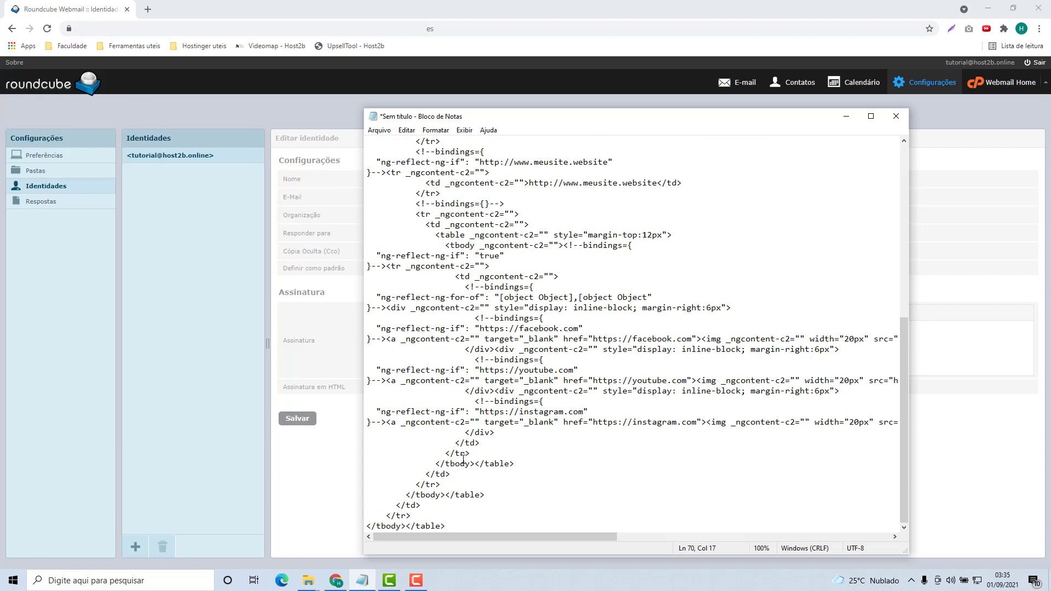
scroll(463, 458, "up", 11)
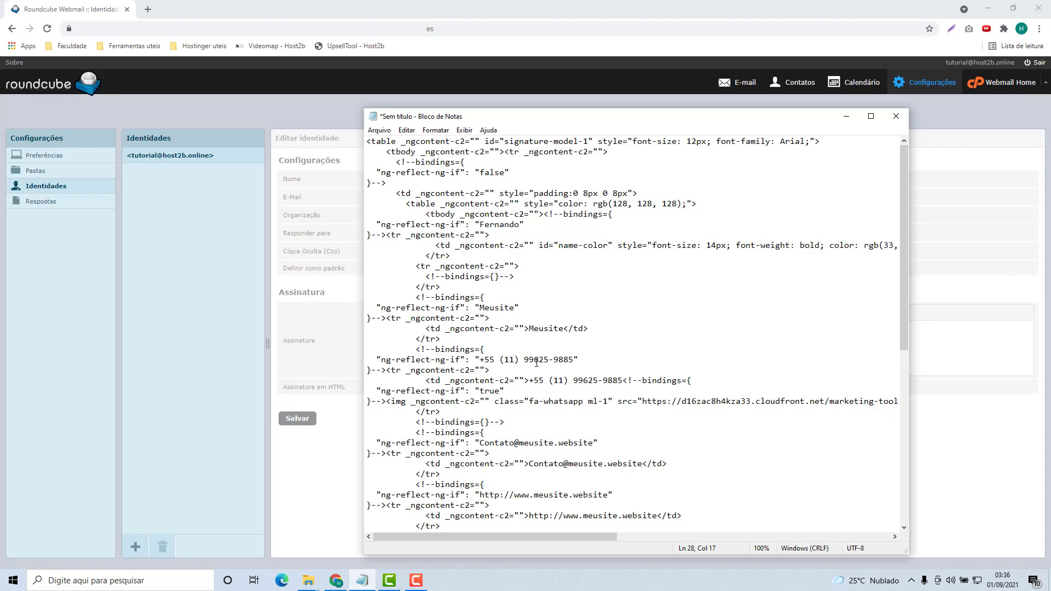
key("ctrl+a")
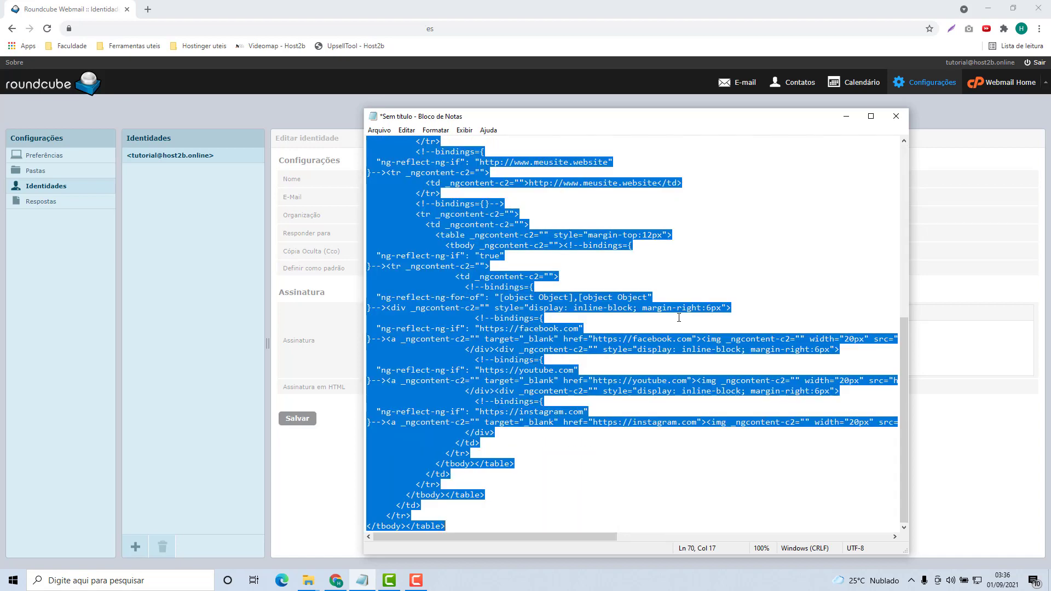
left_click(846, 116)
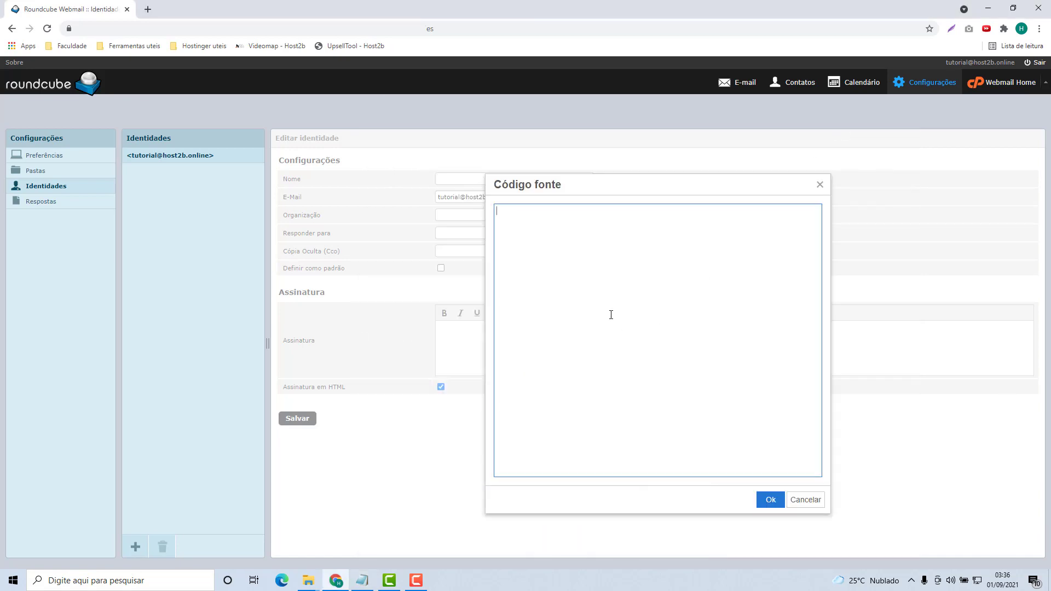
Paste the copied HTML into the signature's source code and apply it
key("ctrl+v")
scroll(549, 230, "up", 10)
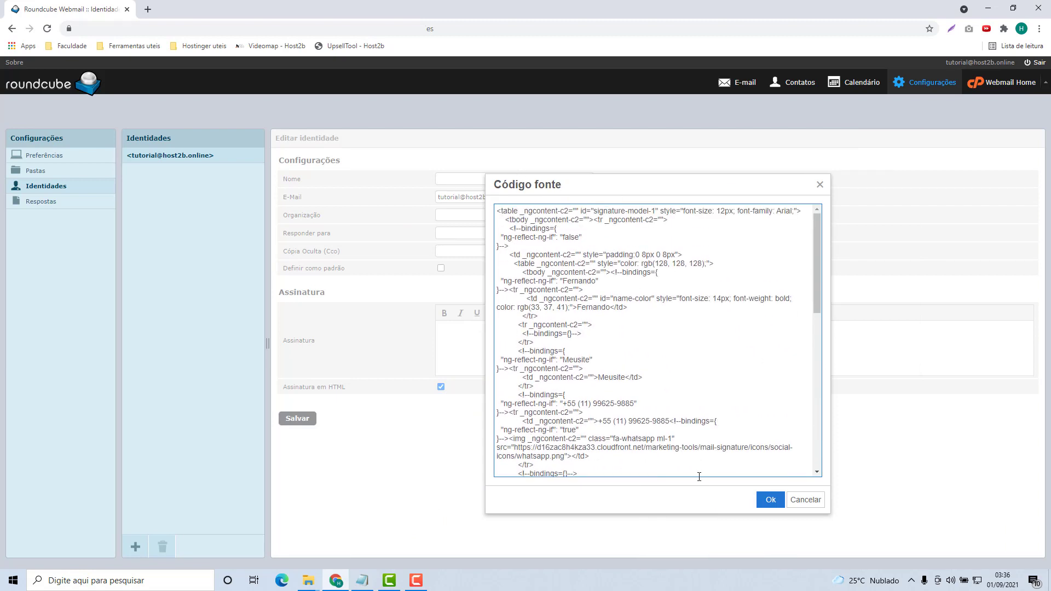
left_click(767, 501)
Review the rendered signature from the name down to the social media icons and save the identity
scroll(536, 361, "down", 3)
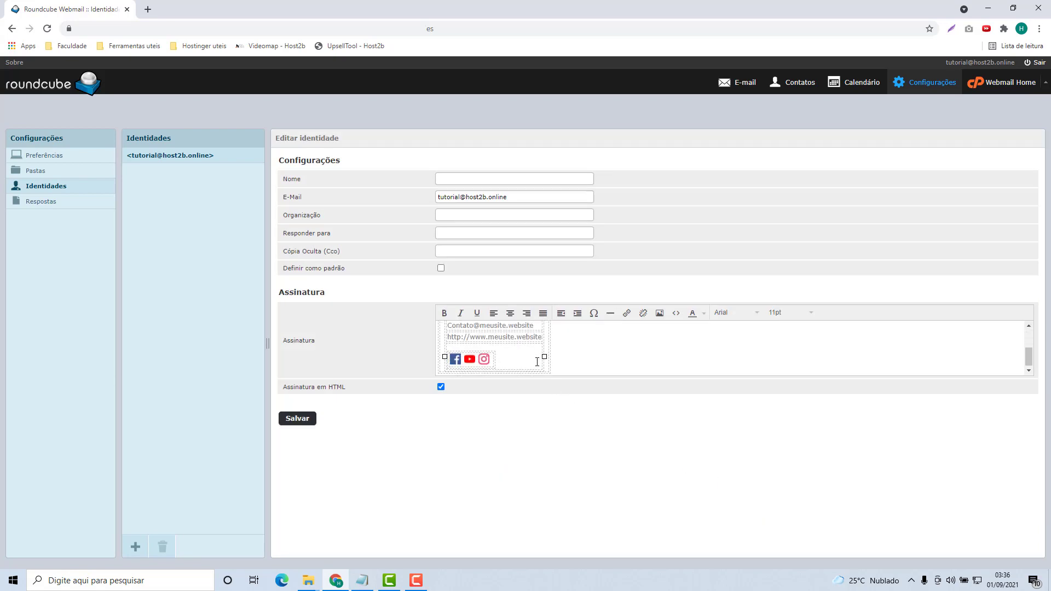
scroll(536, 362, "up", 3)
scroll(547, 339, "down", 2)
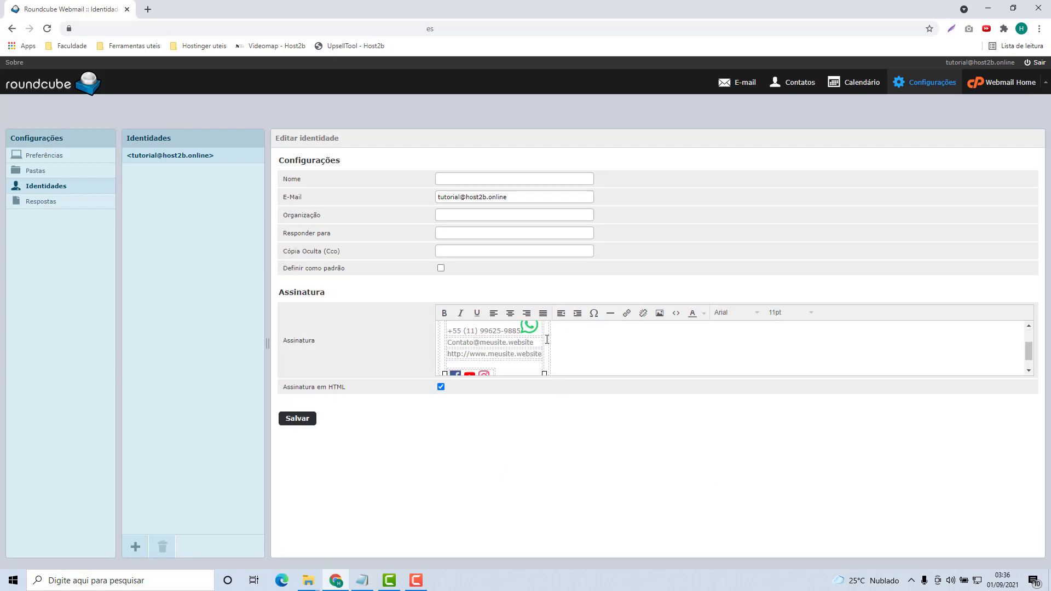
scroll(530, 358, "up", 2)
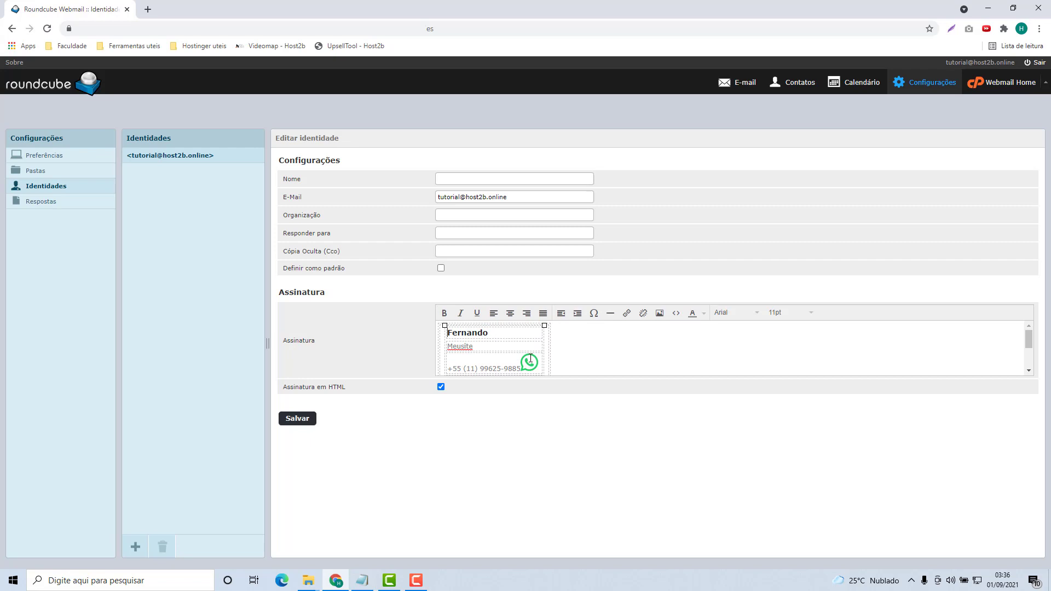
scroll(501, 356, "down", 3)
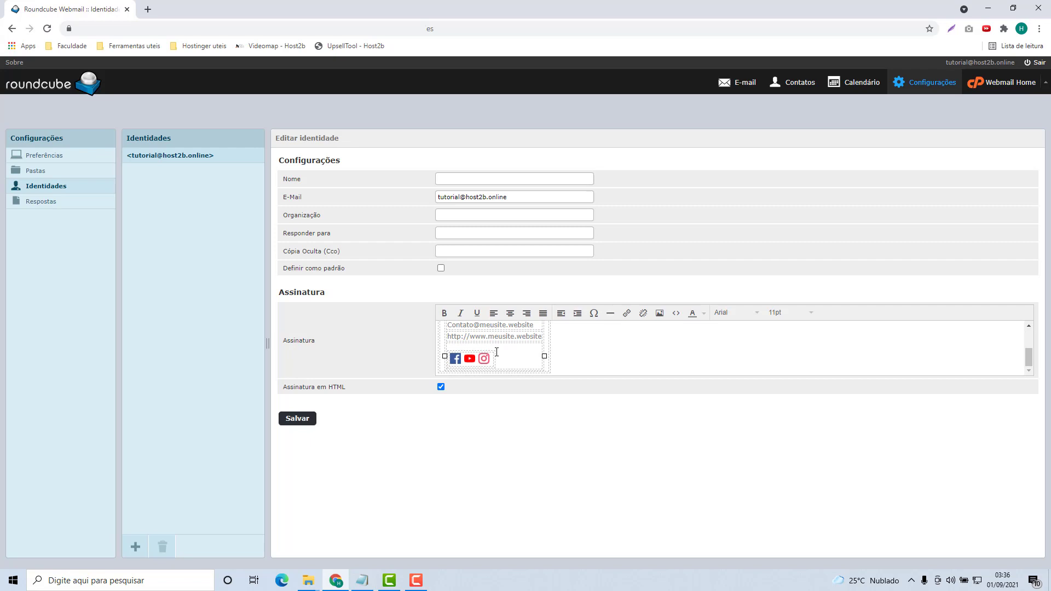
scroll(496, 352, "up", 3)
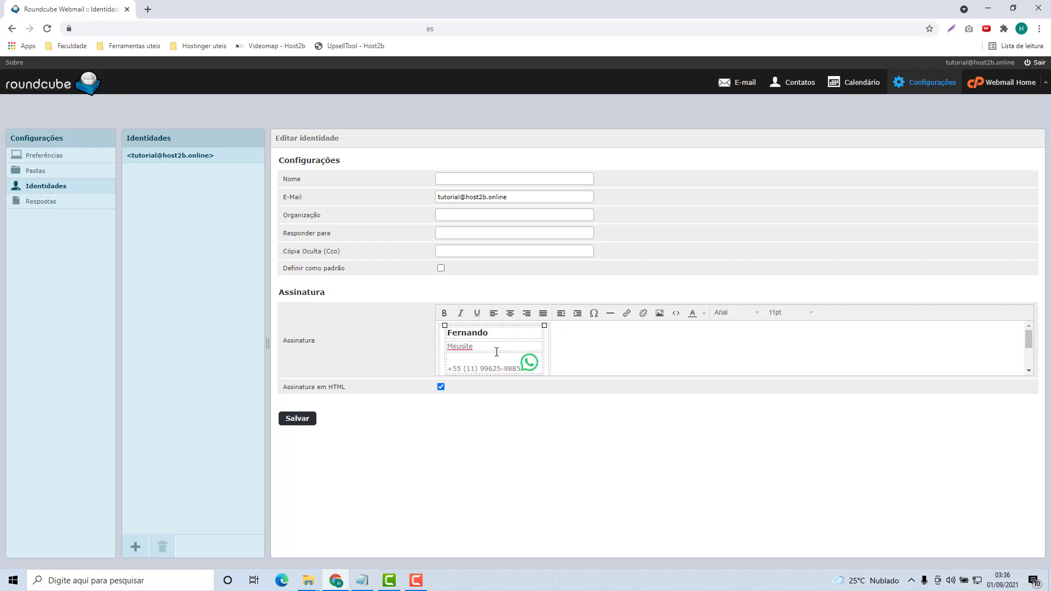
scroll(475, 355, "down", 3)
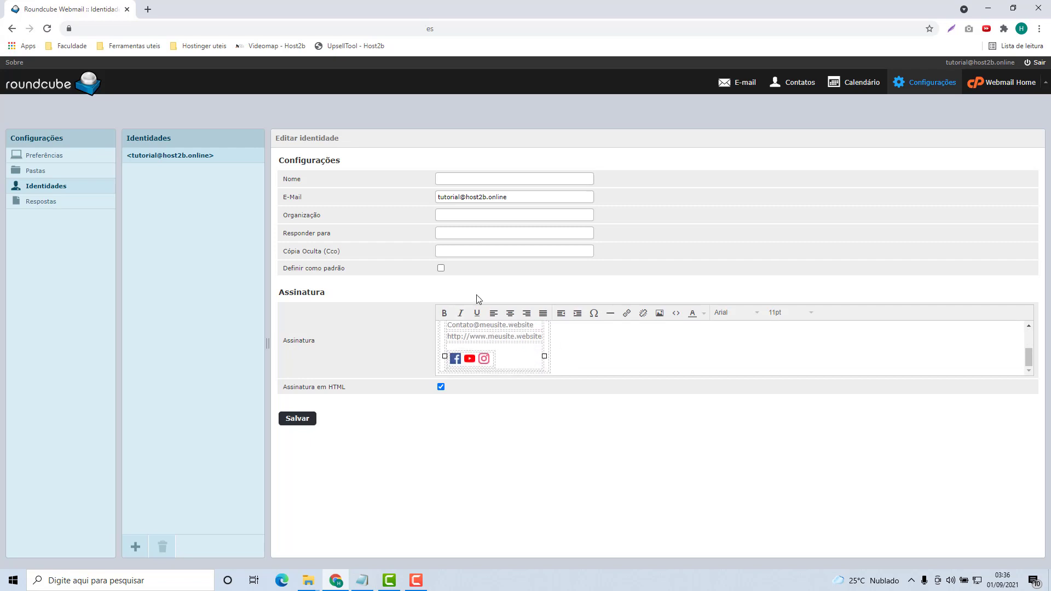
left_click(296, 422)
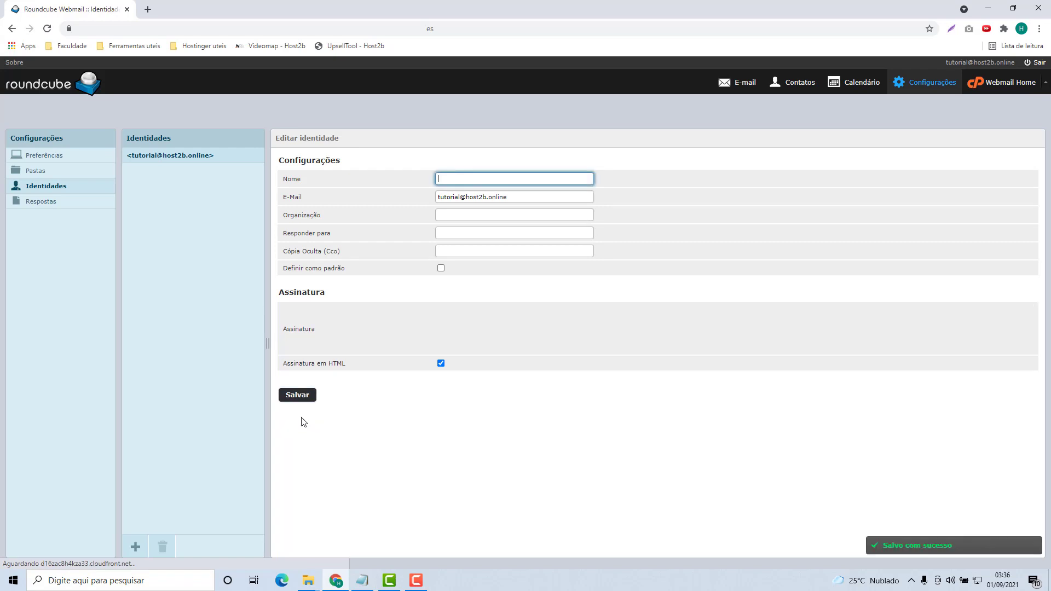
scroll(485, 361, "down", 3)
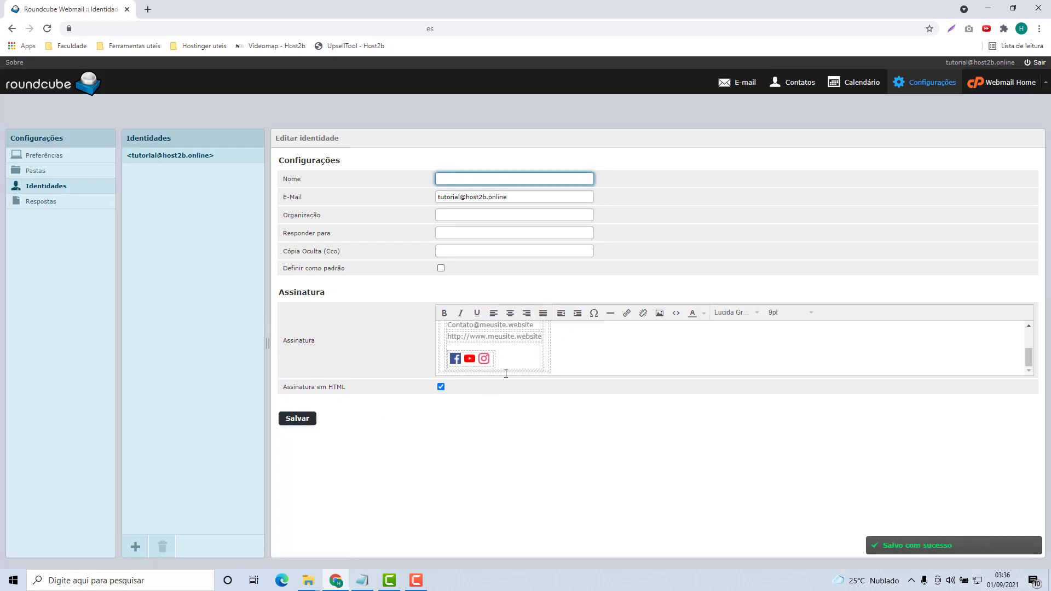
Start a new email message and check the signature's phone, e-mail and website lines in its body
left_click(748, 88)
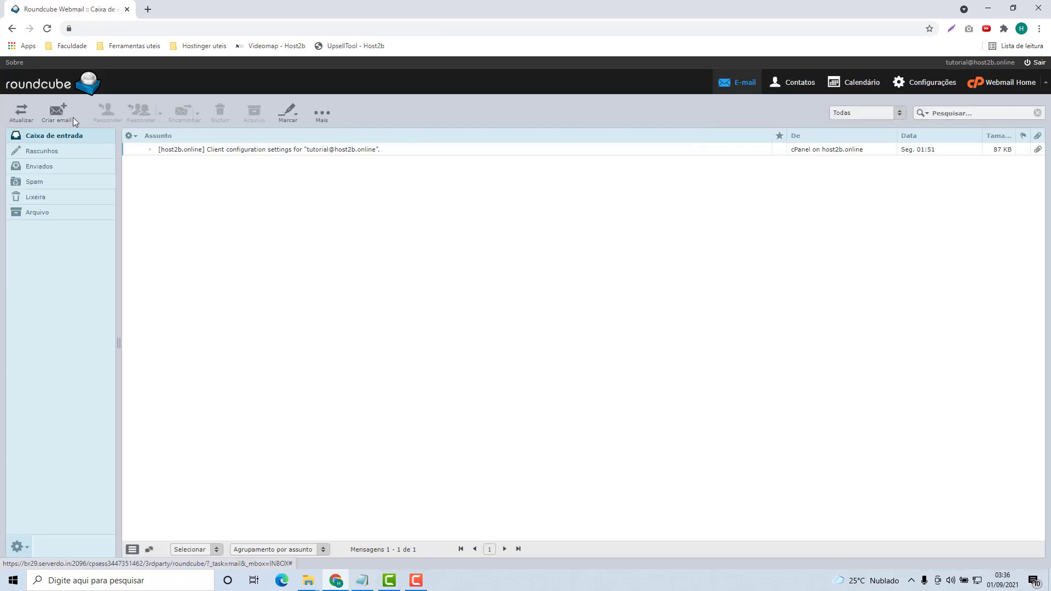
left_click(55, 115)
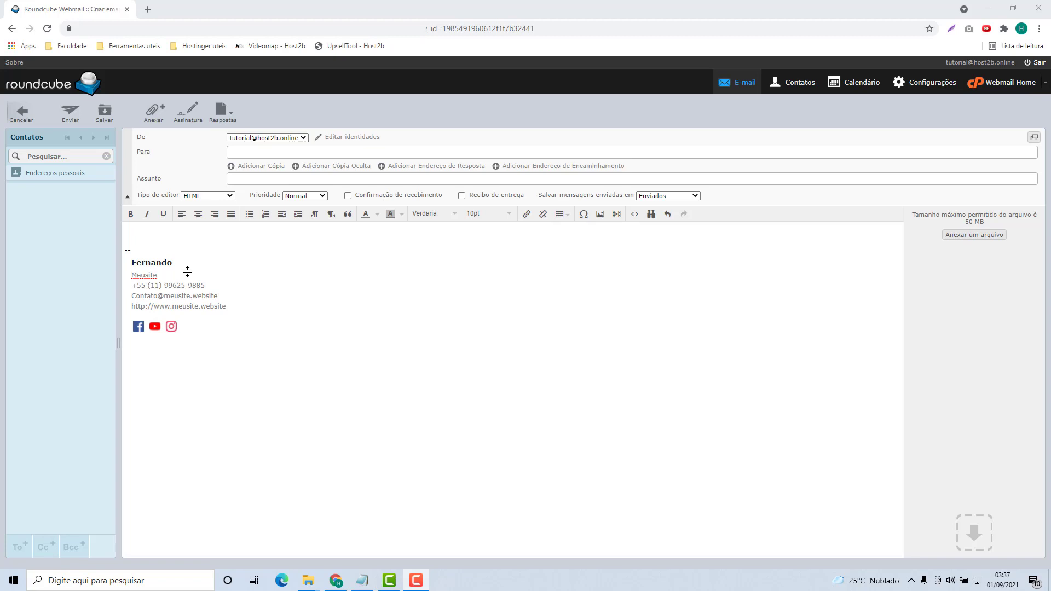
left_click(150, 298)
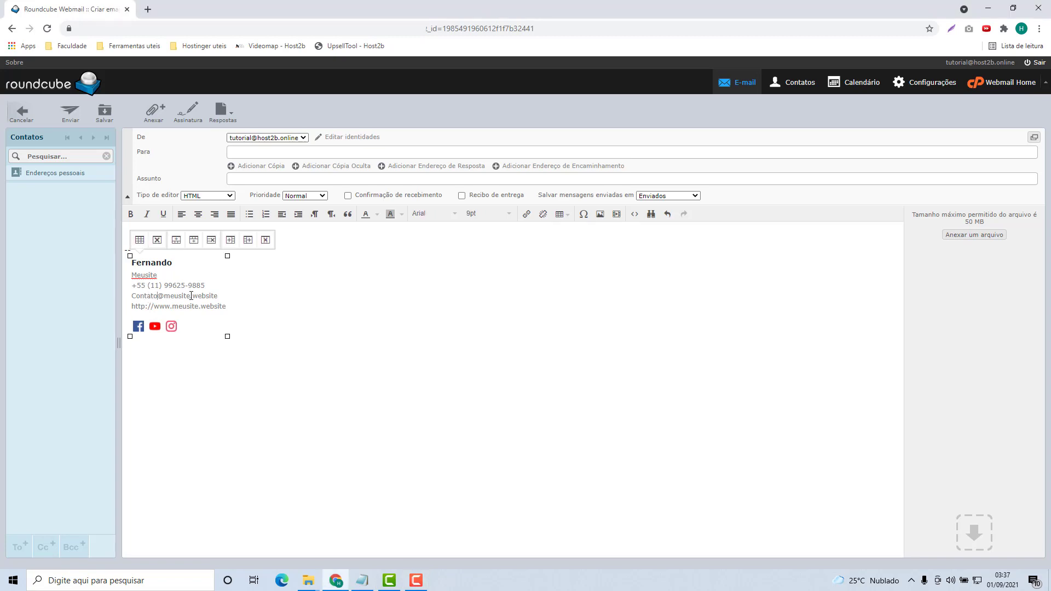
double_click(212, 306)
double_click(176, 296)
double_click(174, 286)
left_click(178, 367)
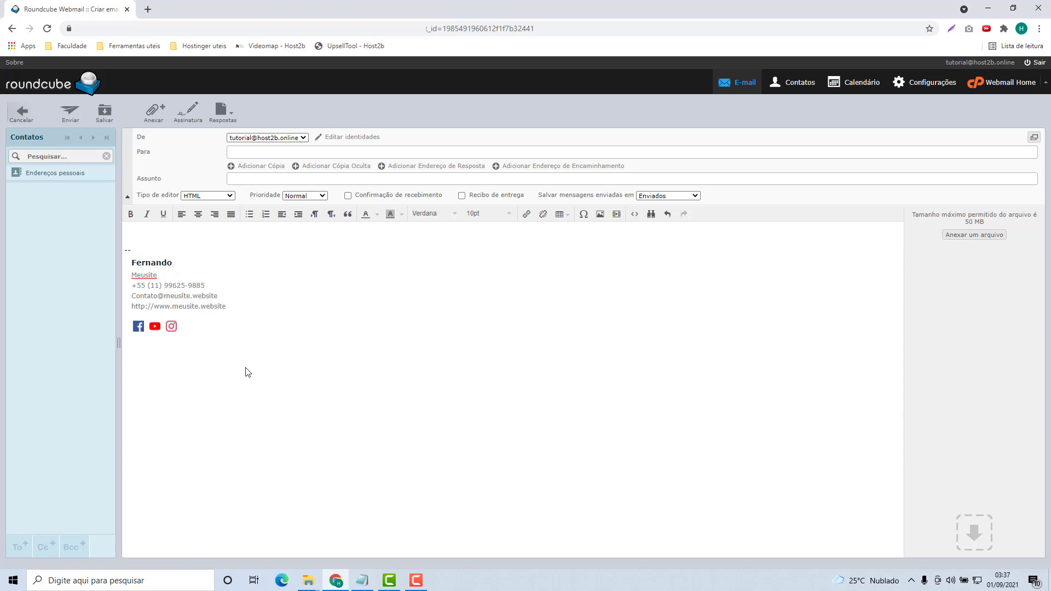